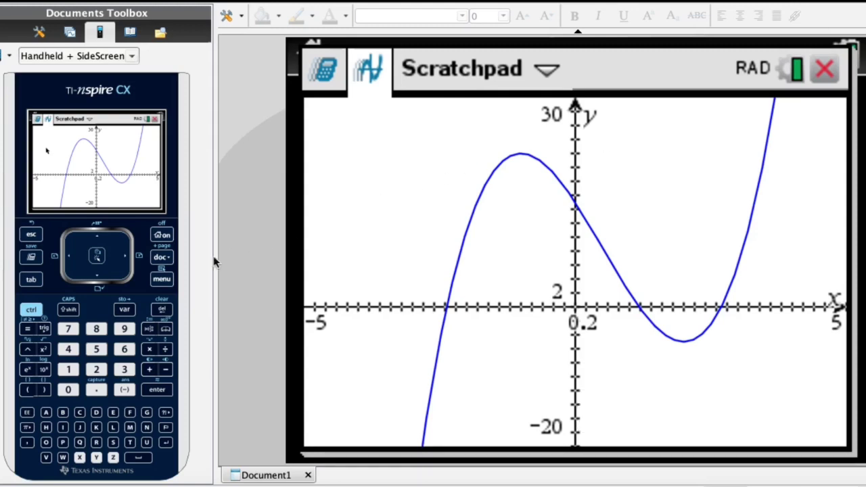
- Add a new f2(x) function entry line through Graph Entry/Edit > Function
left_click(160, 280)
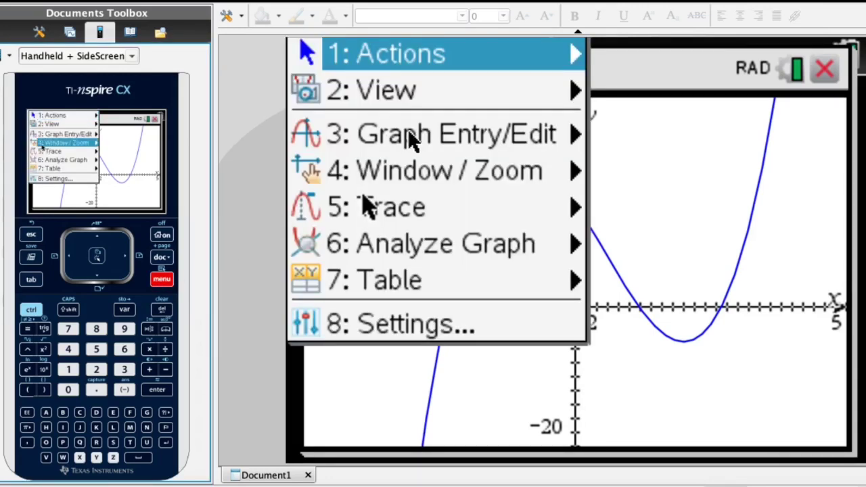
mouse_move(409, 131)
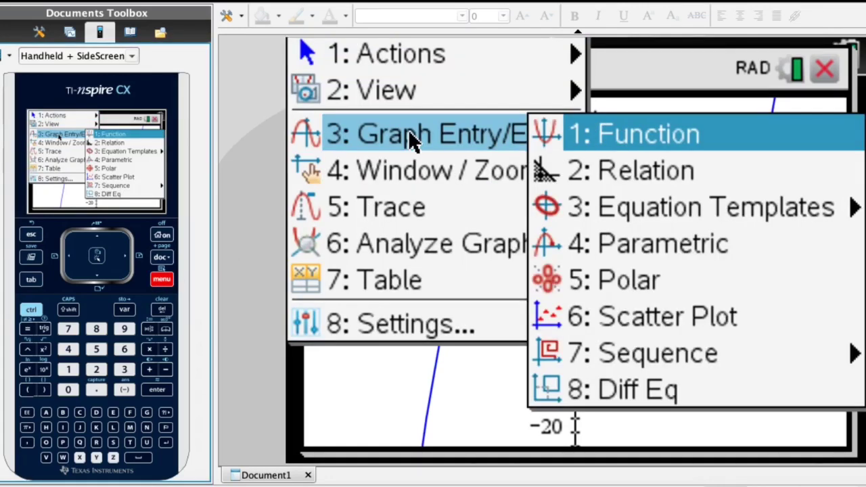
left_click(604, 132)
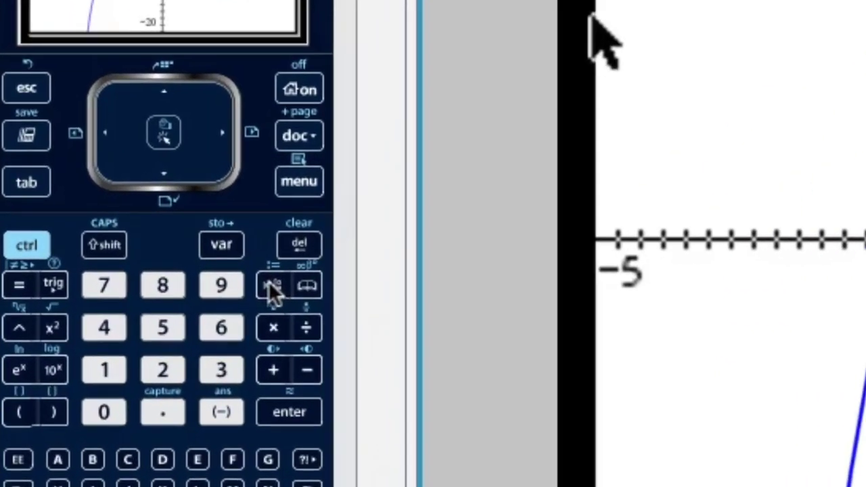
- Insert the empty first-derivative template d/d□(□) into the f2(x) entry line
left_click(170, 318)
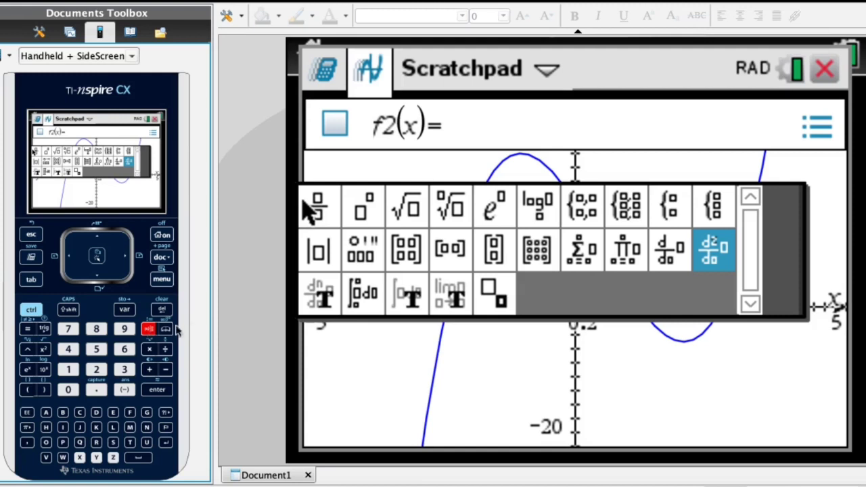
left_click(669, 254)
left_click(670, 253)
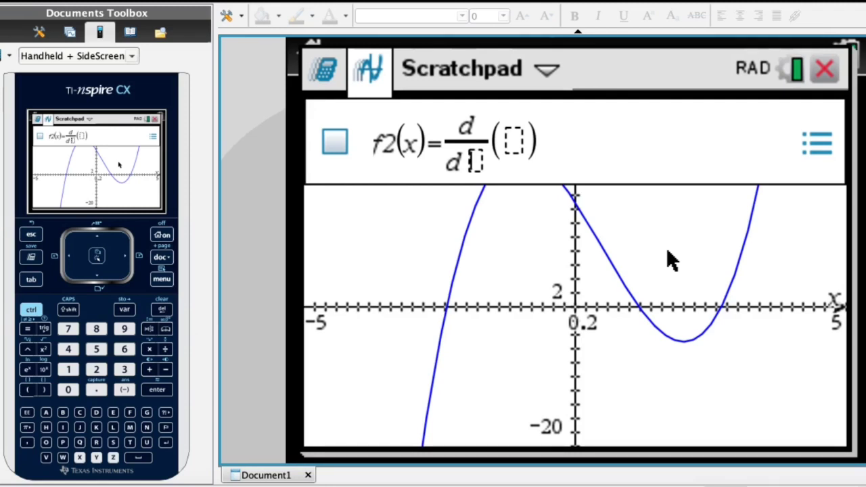
- Fill the derivative template so f2(x) reads d/dx(f1(x))
type("x")
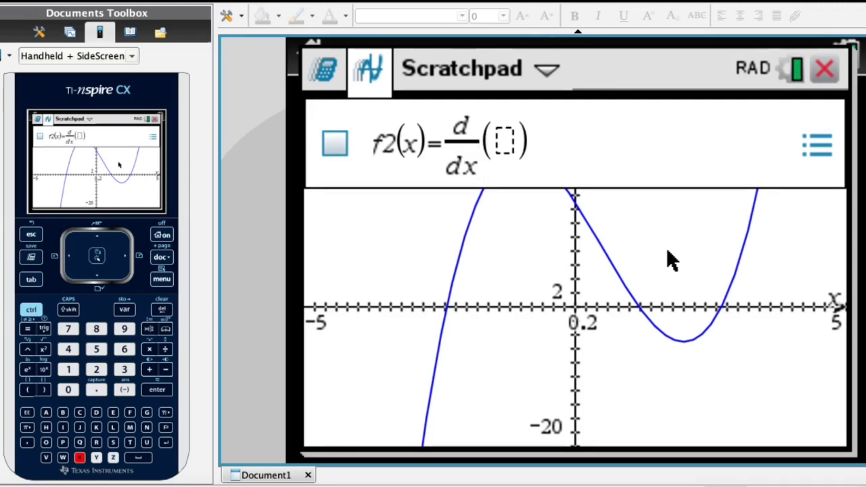
key("Right")
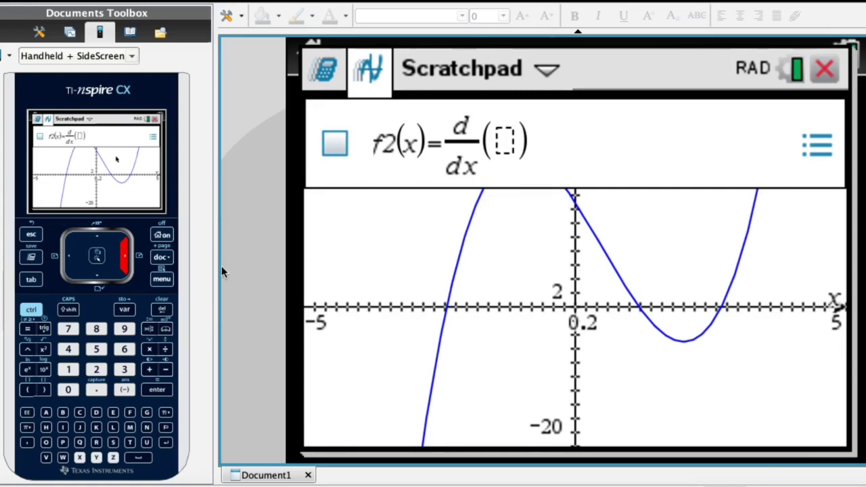
left_click(125, 312)
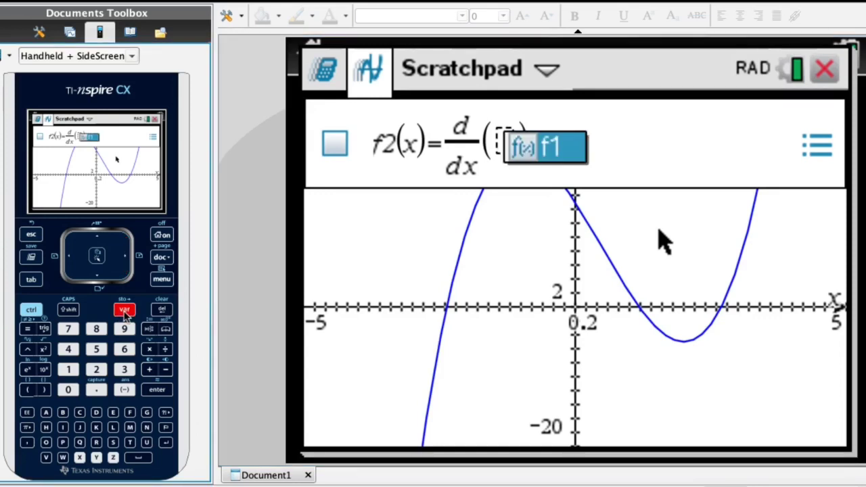
left_click(572, 150)
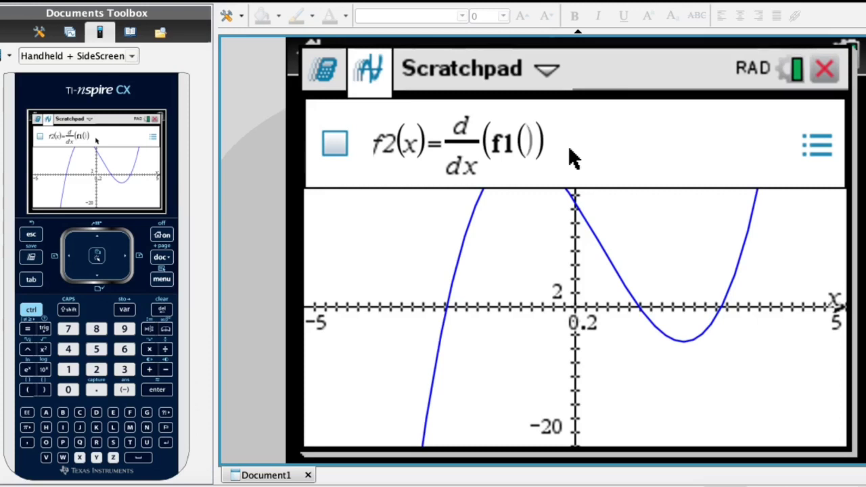
type("x")
key("Right")
key("Right")
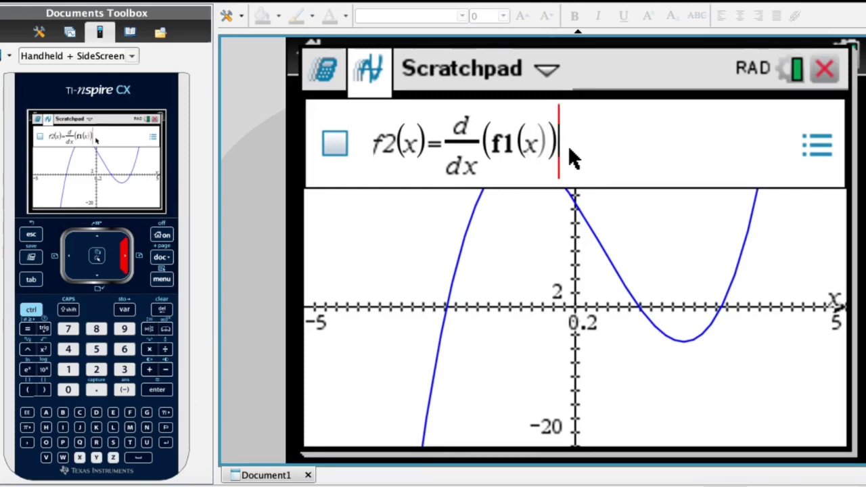
- Graph f2 as a red parabola and delete its equation label from the plot
key("Return")
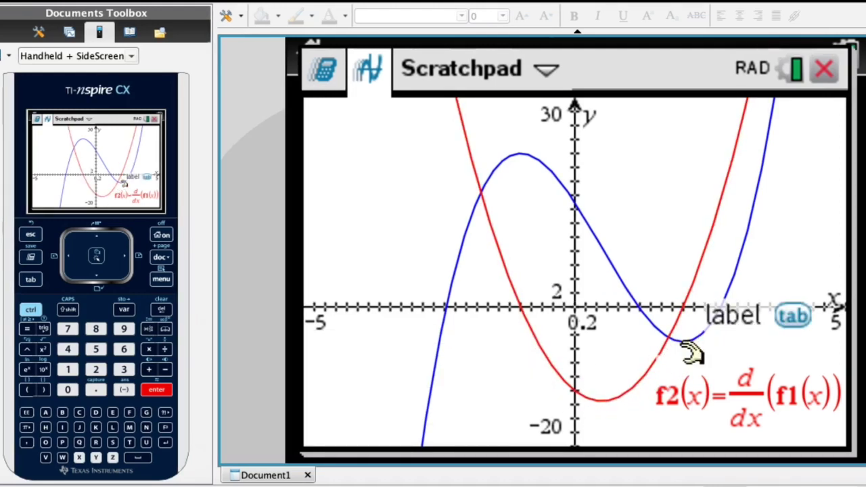
left_click(769, 130)
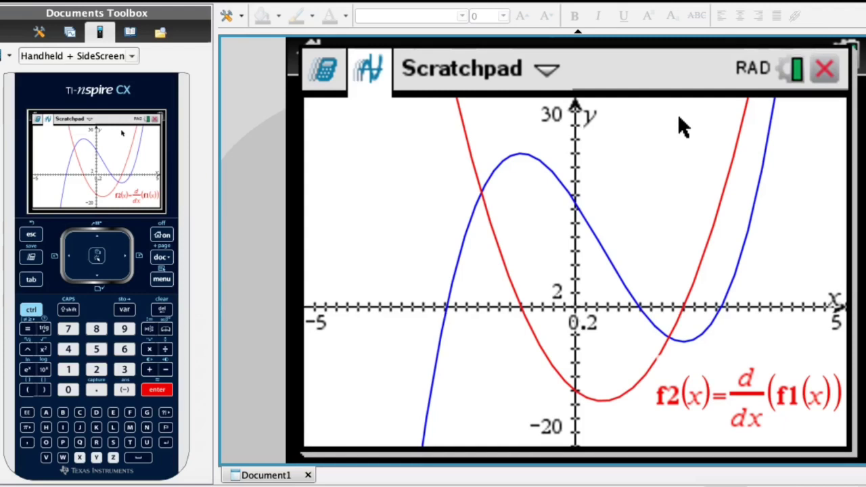
left_click(788, 387)
key("Delete")
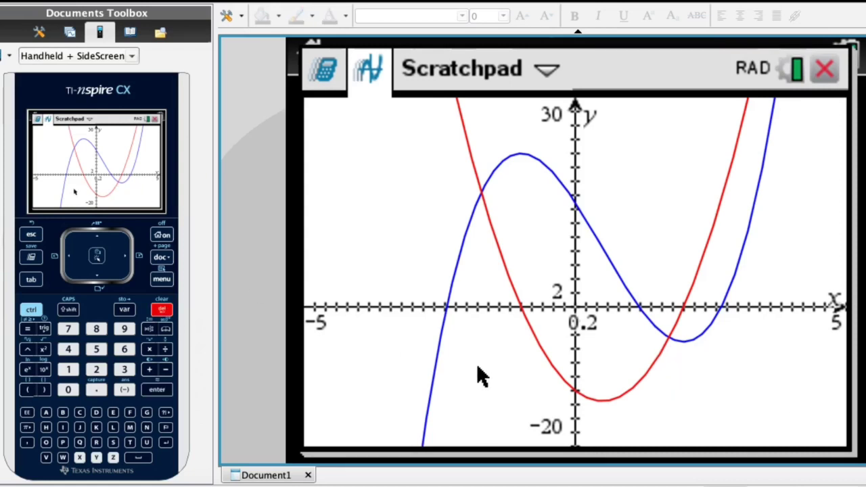
- Add a new f3(x) function entry line through Graph Entry/Edit > Function
left_click(161, 279)
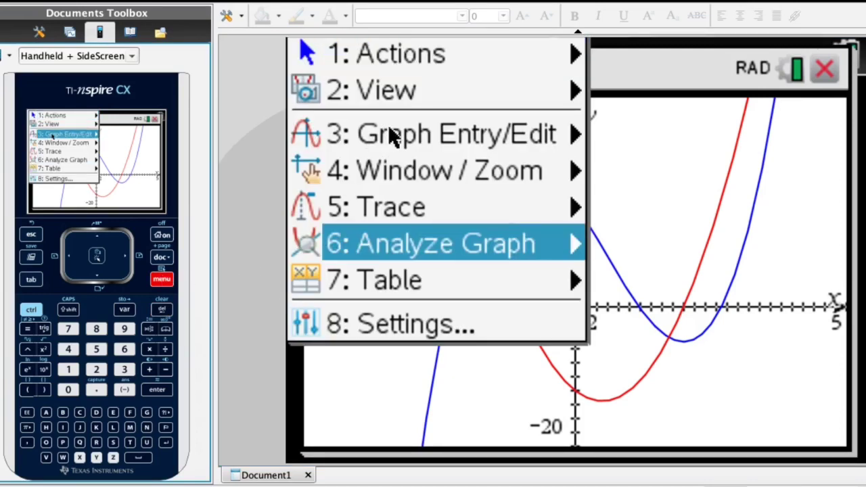
mouse_move(389, 134)
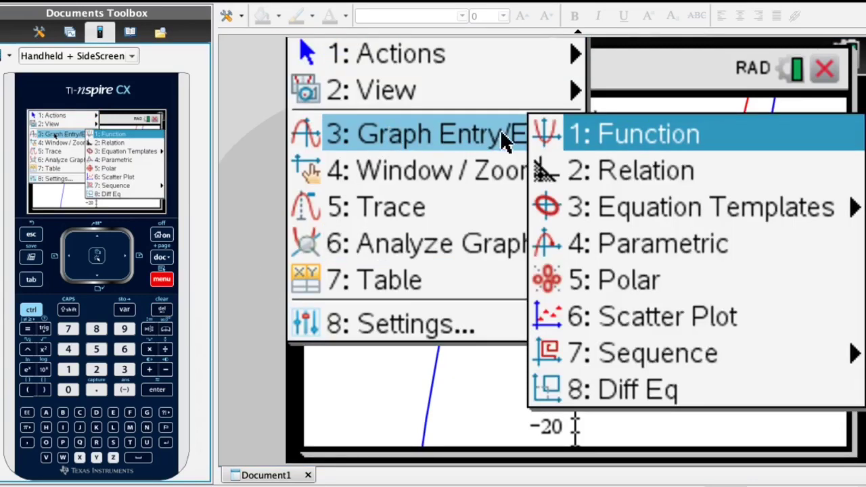
left_click(598, 143)
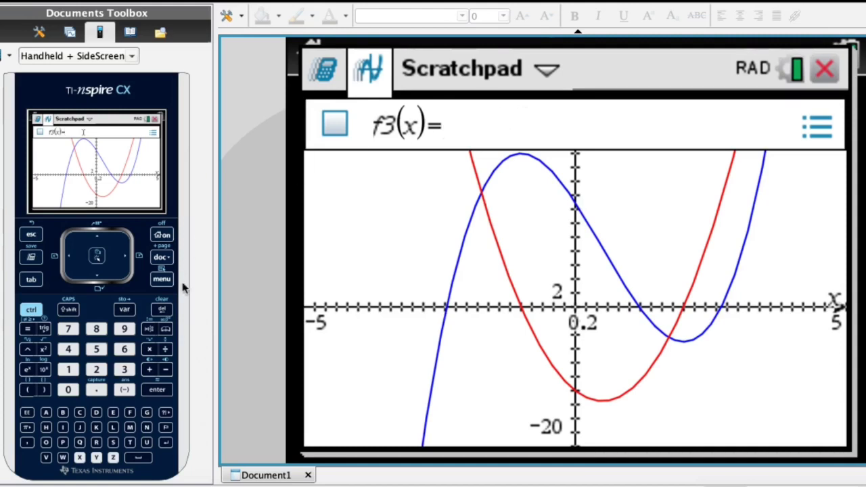
- Insert the second-derivative template d²/dx² with respect to x into f3(x)
left_click(148, 329)
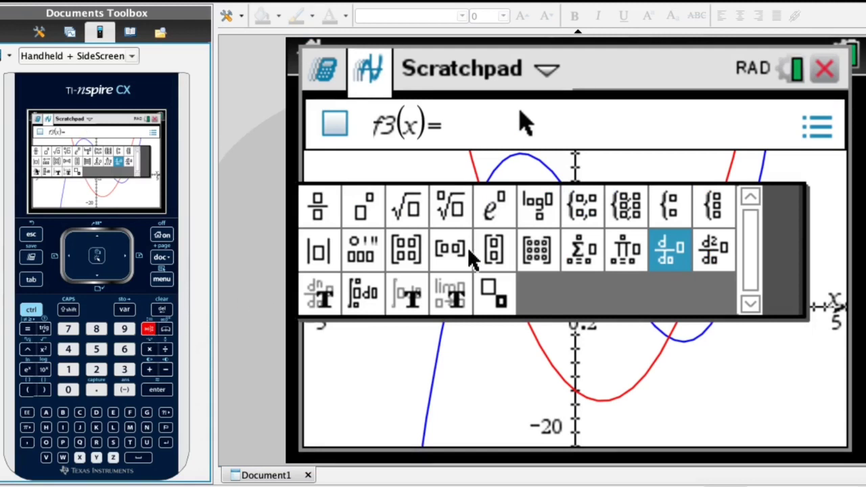
left_click(718, 249)
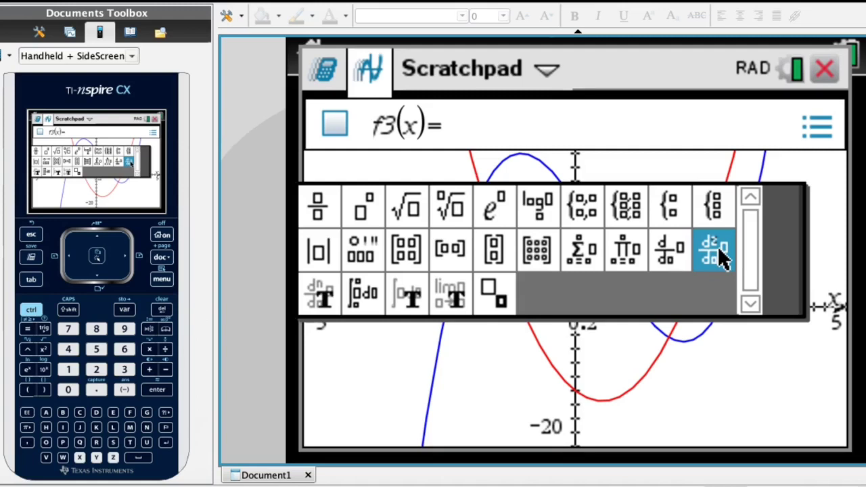
left_click(719, 250)
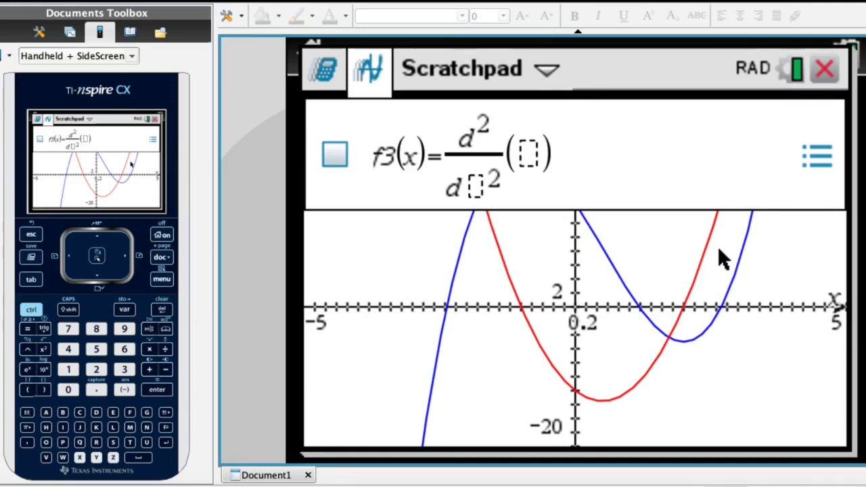
type("x")
key("Right")
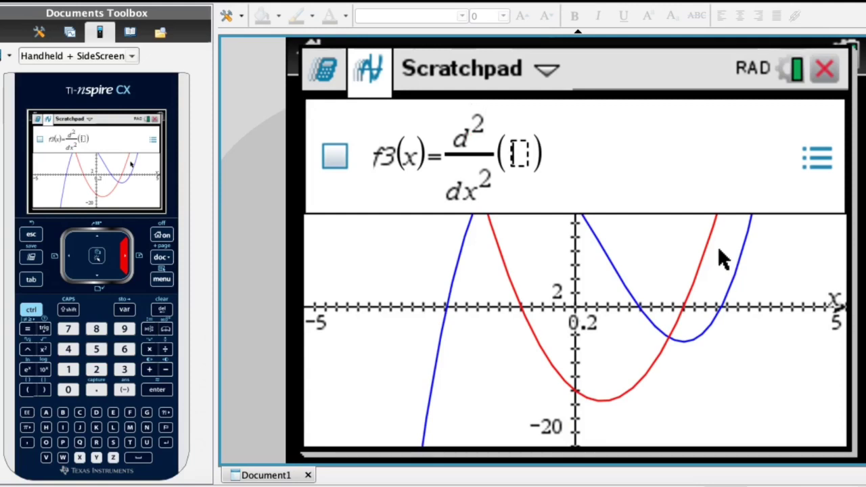
- Complete f3(x) = d²/dx²(f1(x)) and graph it as a black straight line
left_click(125, 313)
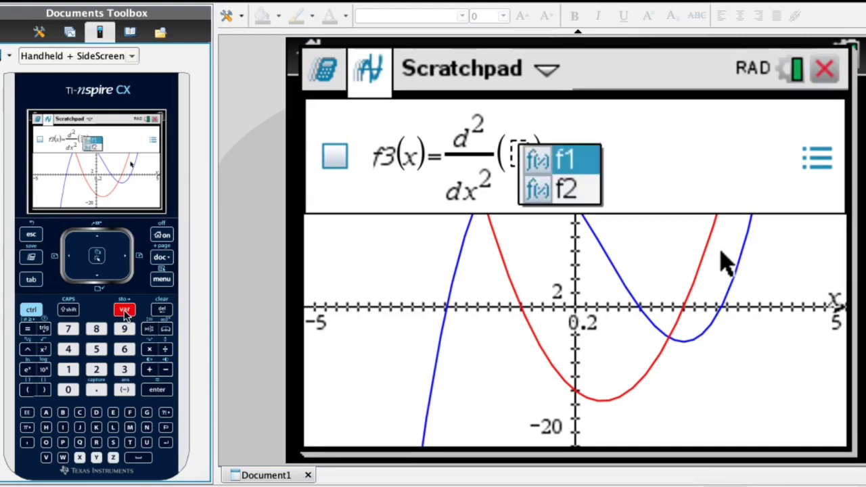
left_click(578, 161)
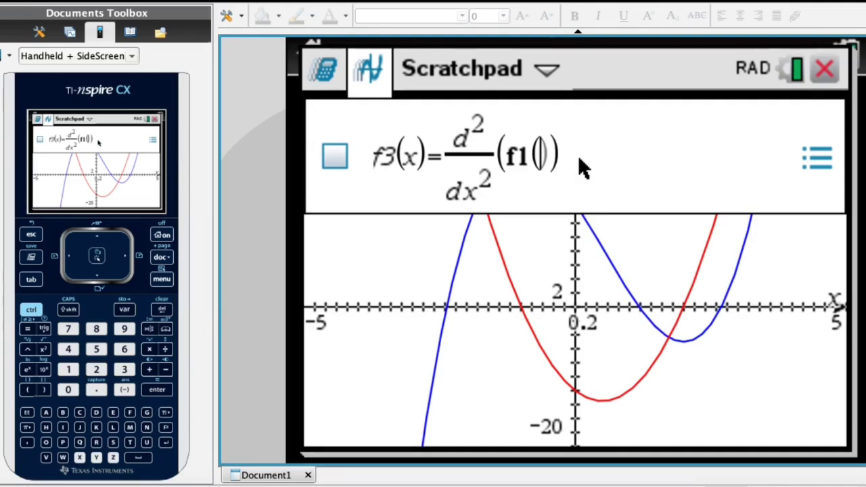
type("x")
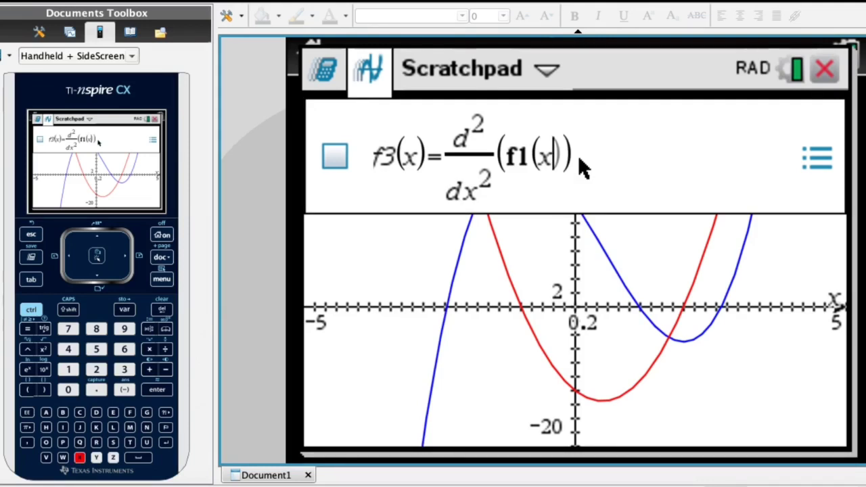
key("Right")
key("Right")
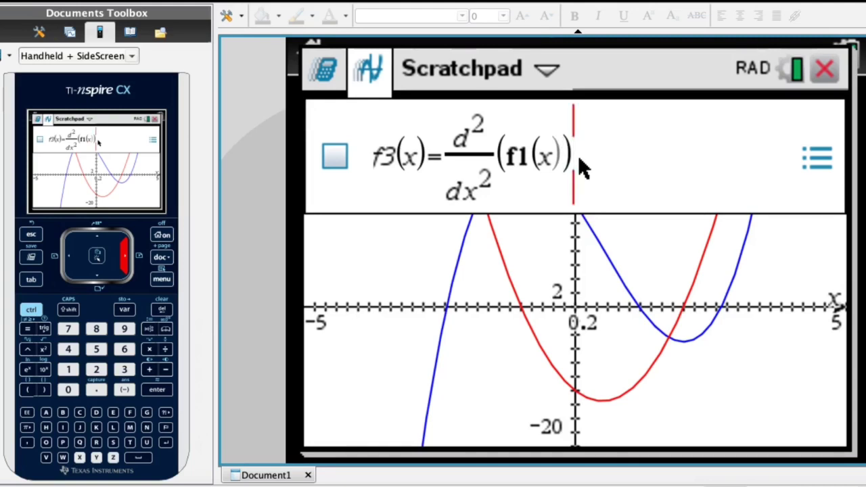
key("Return")
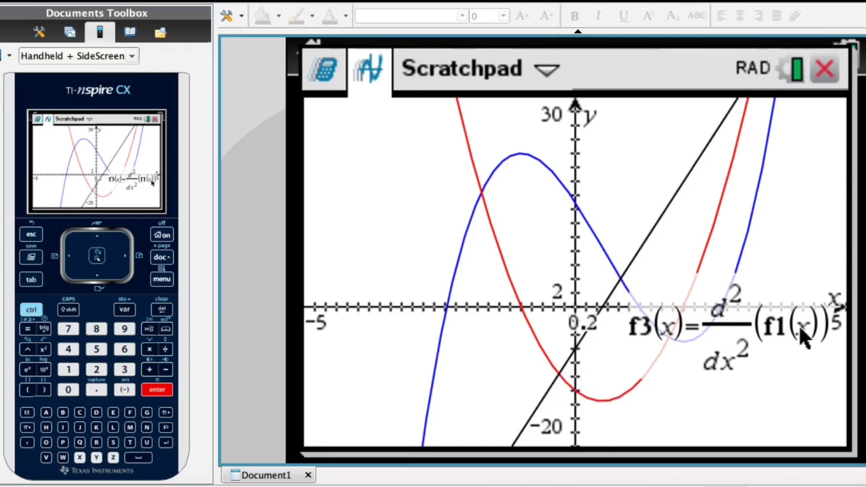
- Delete the f3 equation label so the black line appears unlabelled
key("Delete")
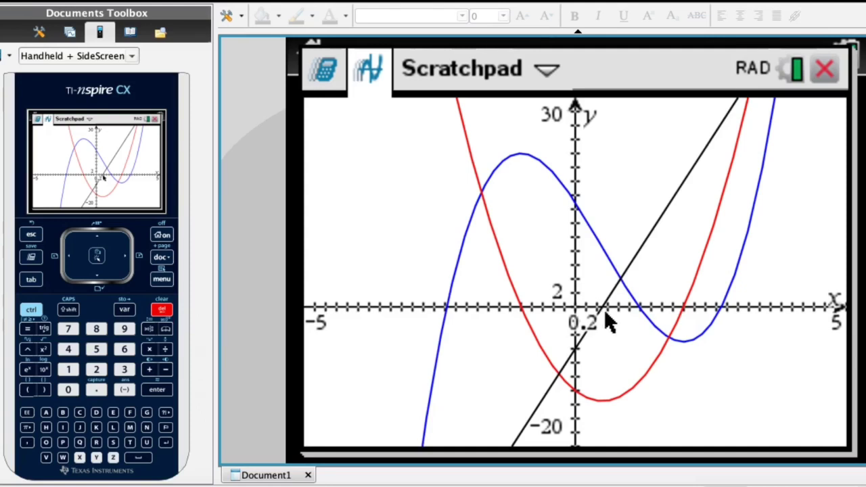
- Activate the Analyze Graph > Zero tool
left_click(163, 280)
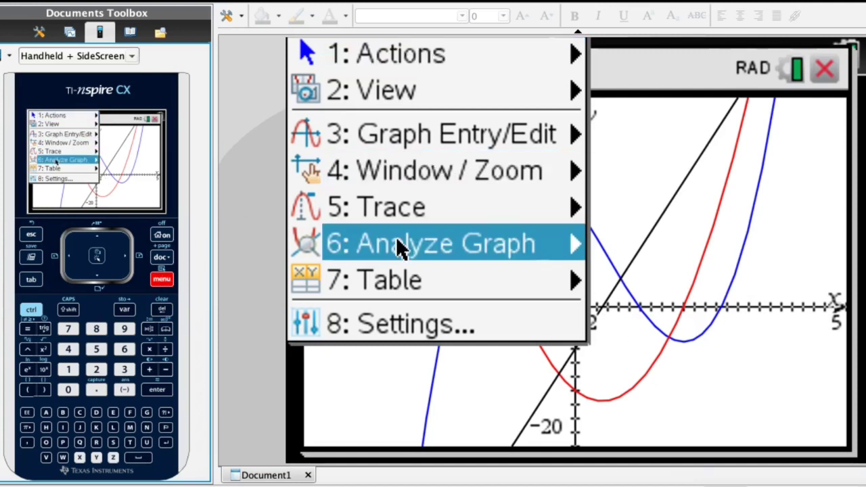
mouse_move(399, 246)
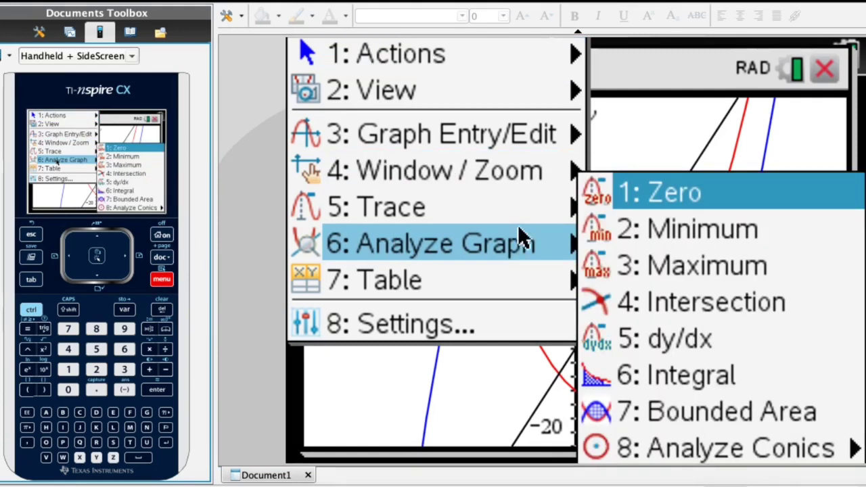
left_click(686, 193)
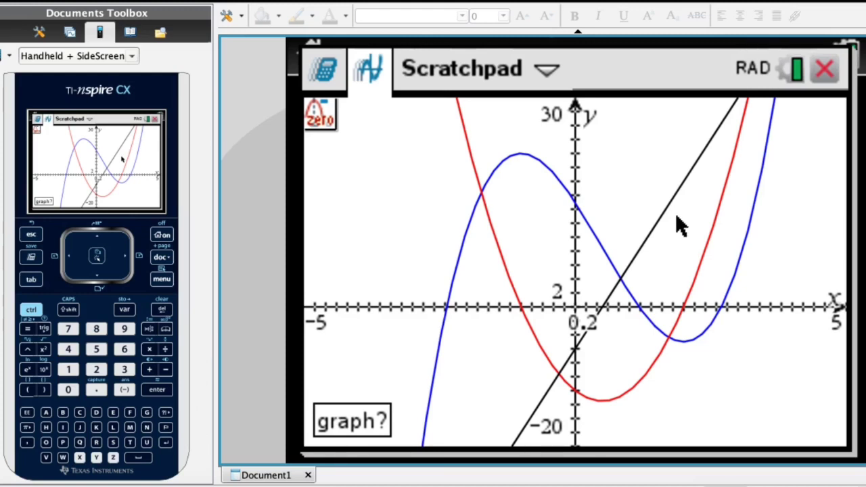
- Find the f3 line's zero with bounds either side of the crossing, marking (0.5, 0)
left_click(676, 214)
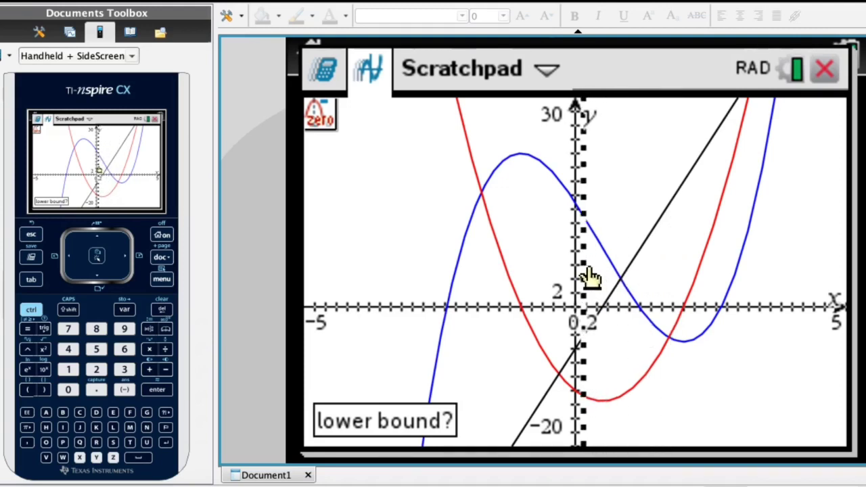
left_click(590, 277)
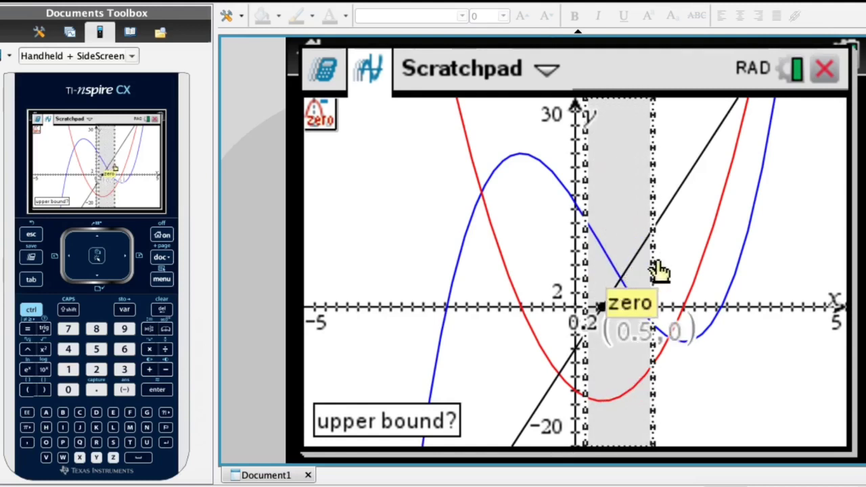
left_click(660, 271)
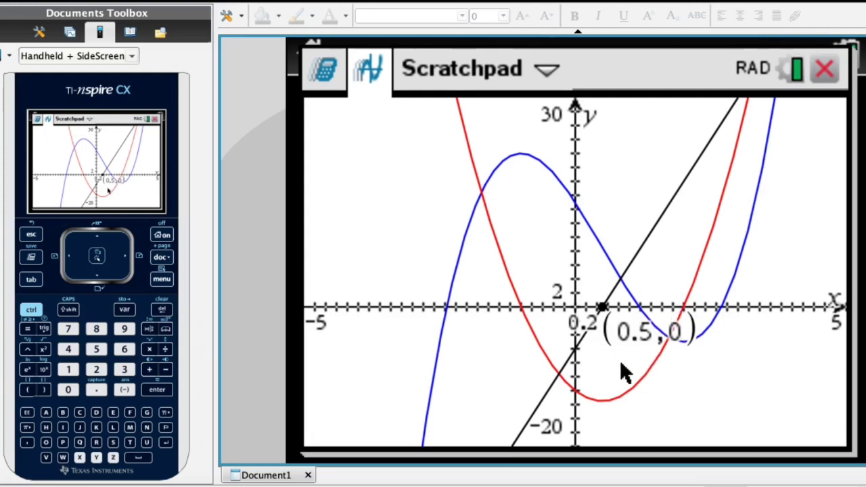
left_click(325, 74)
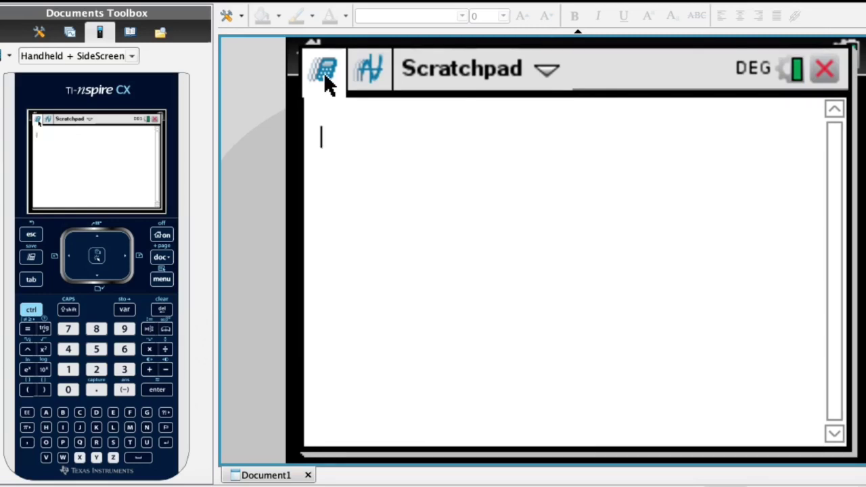
- Evaluate f1(0.5) on the calculator page, getting 8.5, then return to the graph
left_click(123, 310)
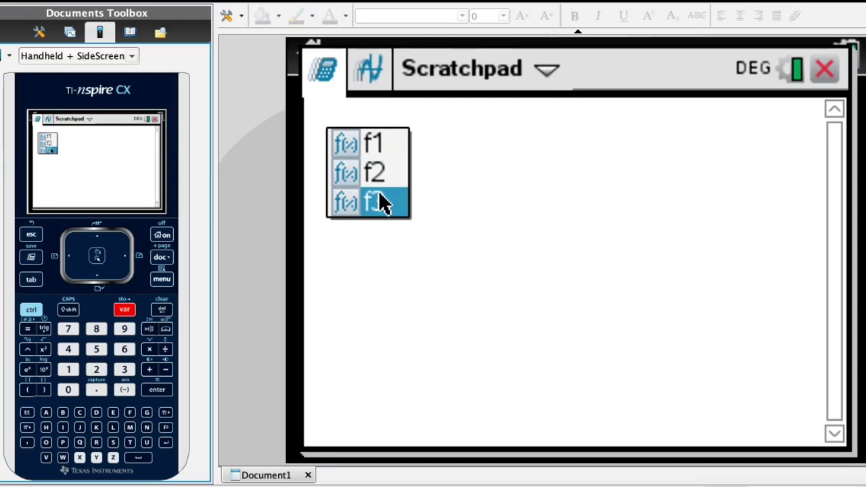
left_click(374, 142)
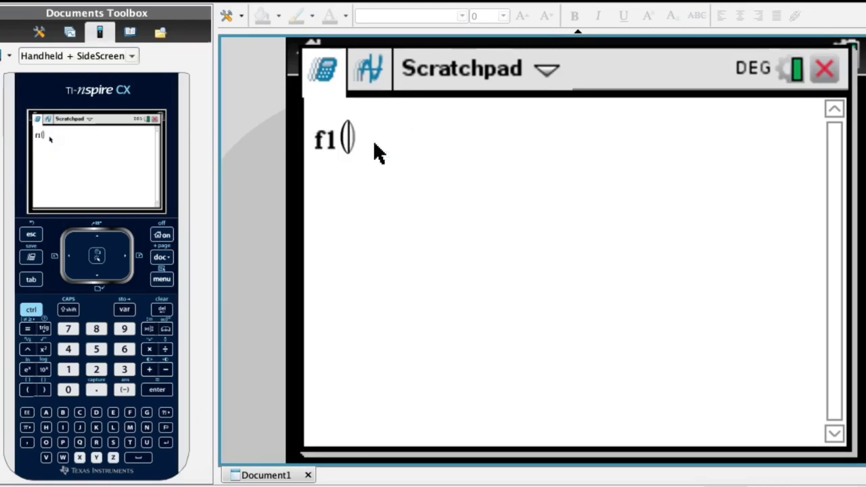
type("0.5")
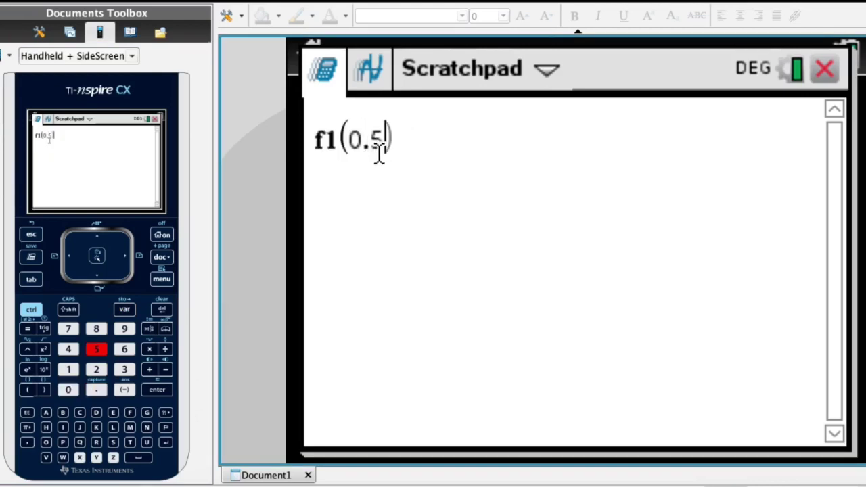
key("Right")
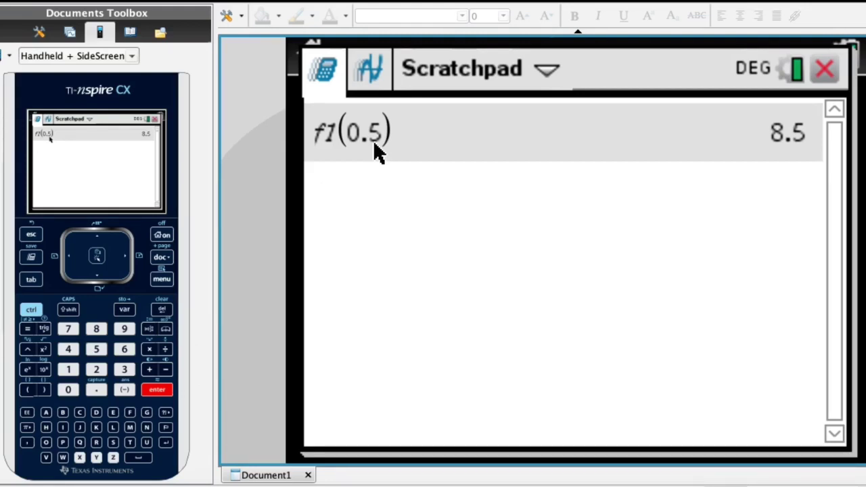
left_click(374, 71)
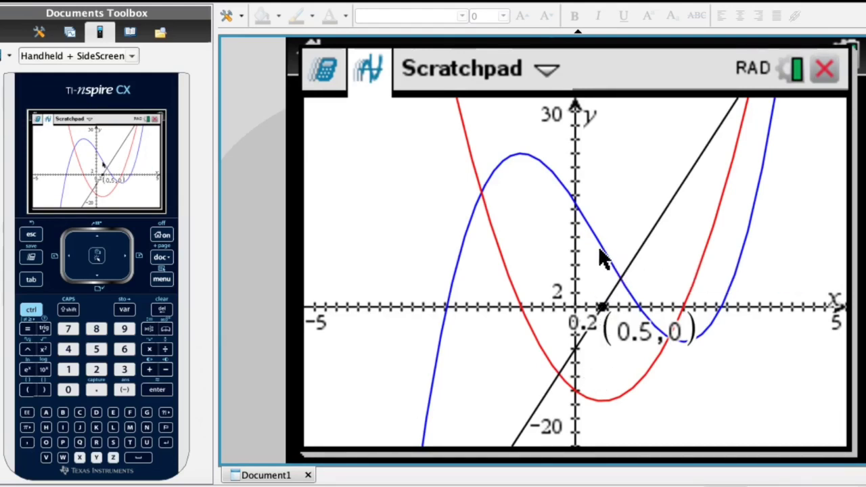
mouse_move(600, 249)
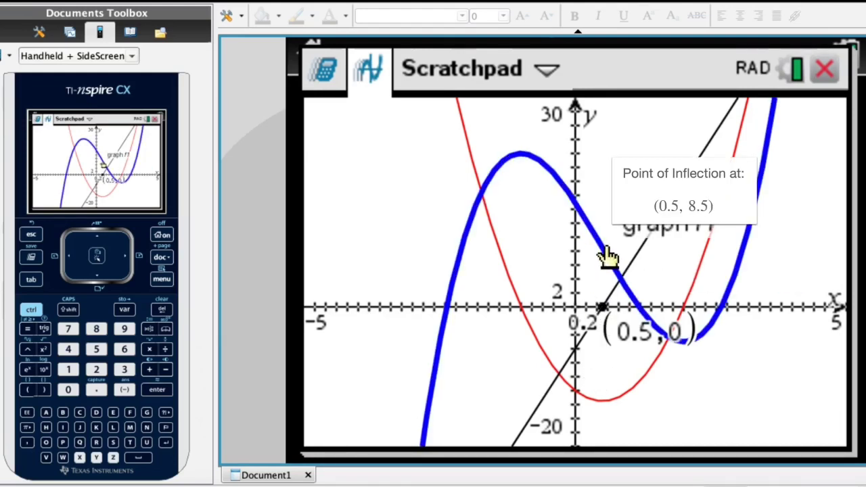